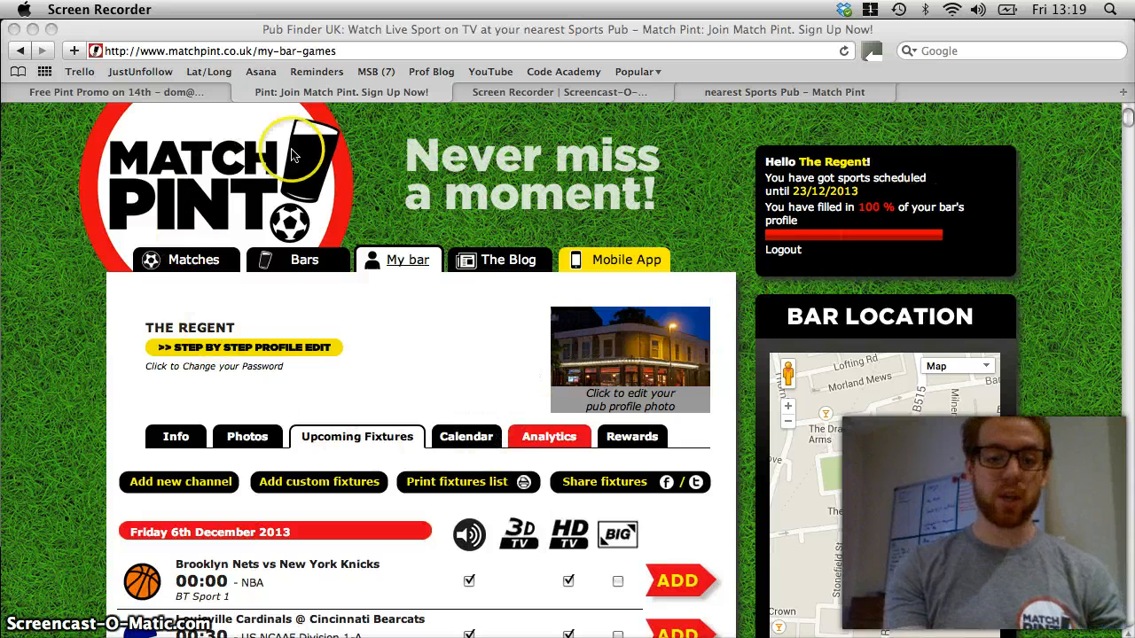
Open the bar's Rewards section and start adding a new reward.
click(625, 438)
click(627, 440)
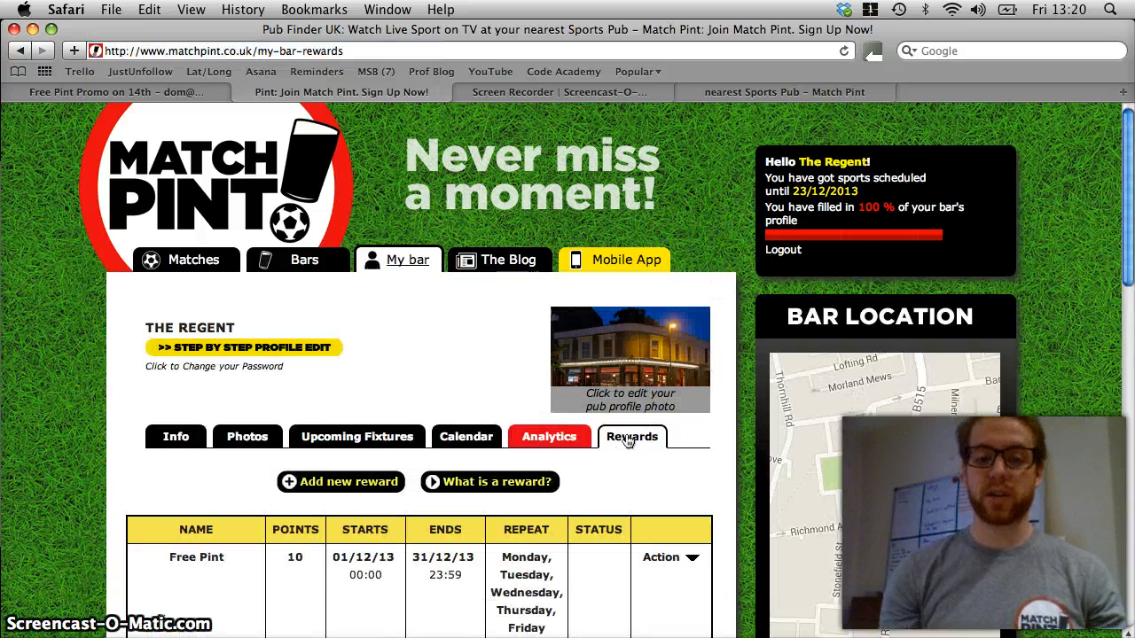
scroll(627, 441, down, 5)
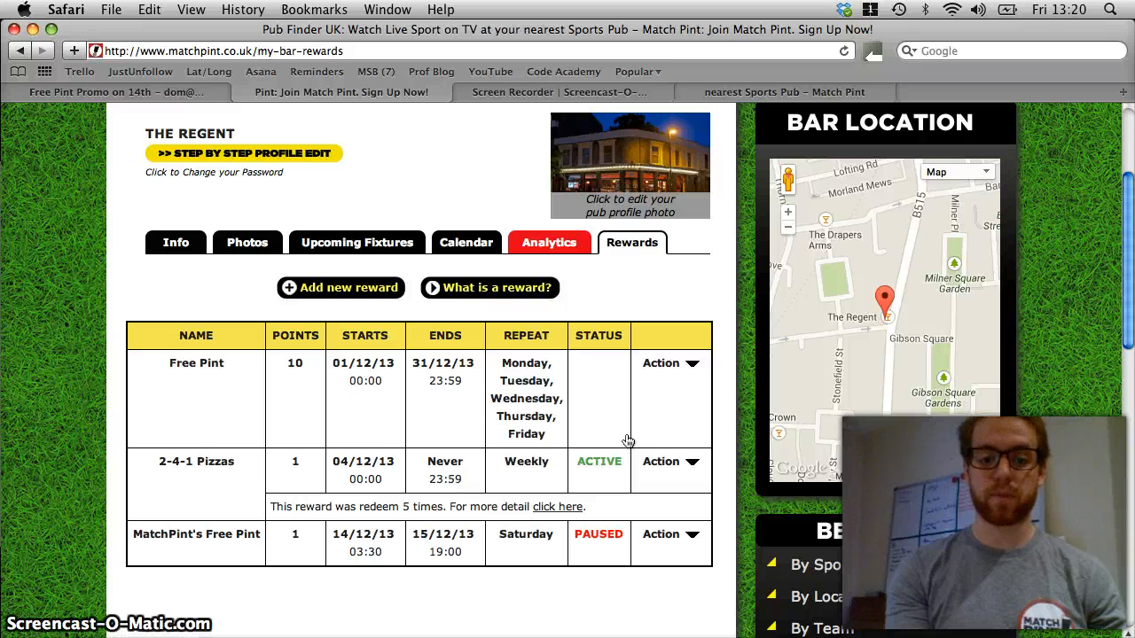
scroll(627, 441, down, 1)
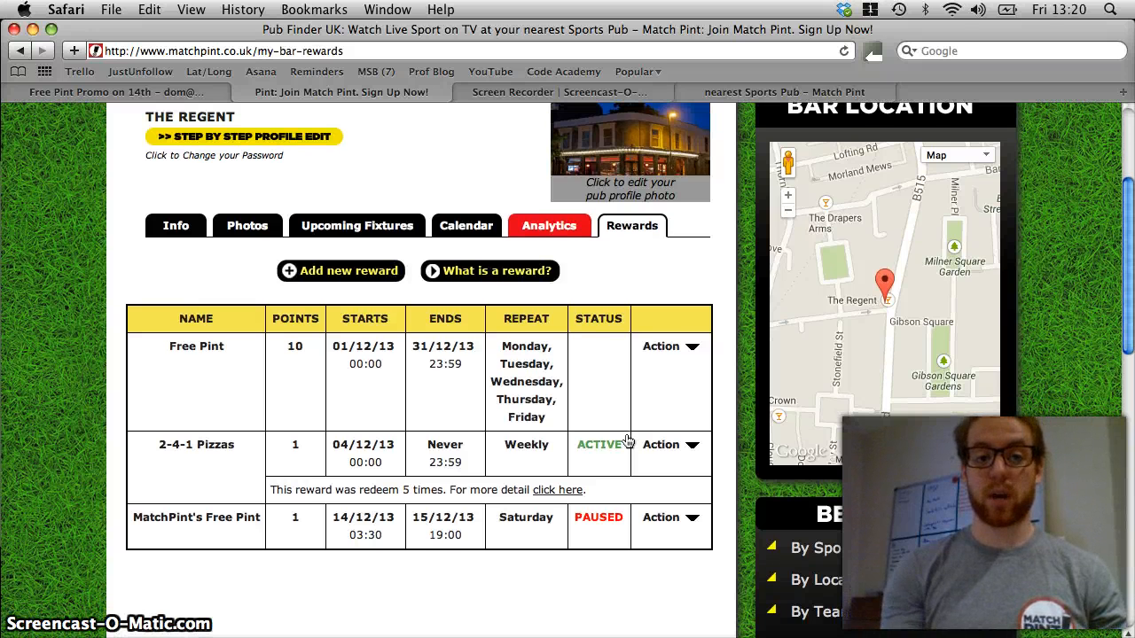
click(334, 276)
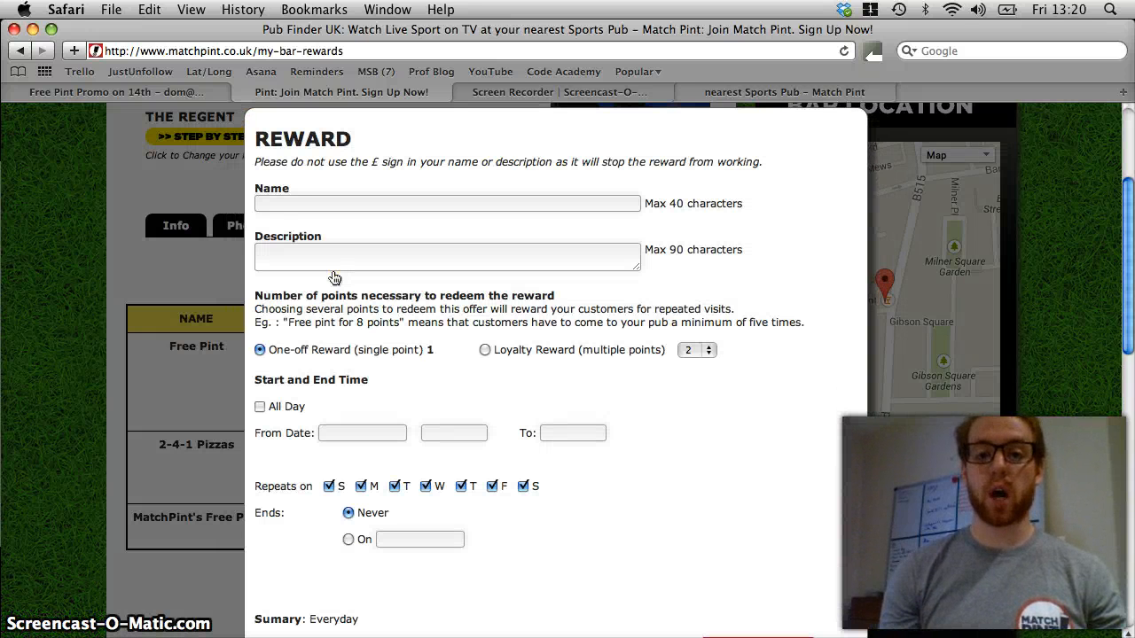
Name the reward "241 Burgers" and describe it as "Buy one get one free on burgers at the Regent".
click(335, 210)
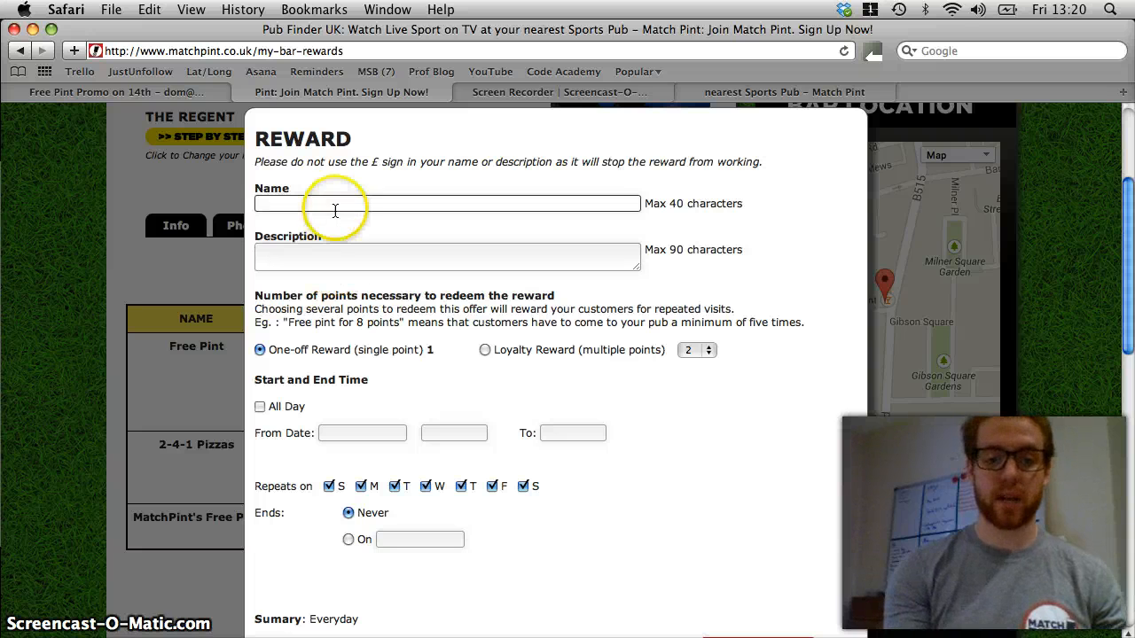
text(241 )
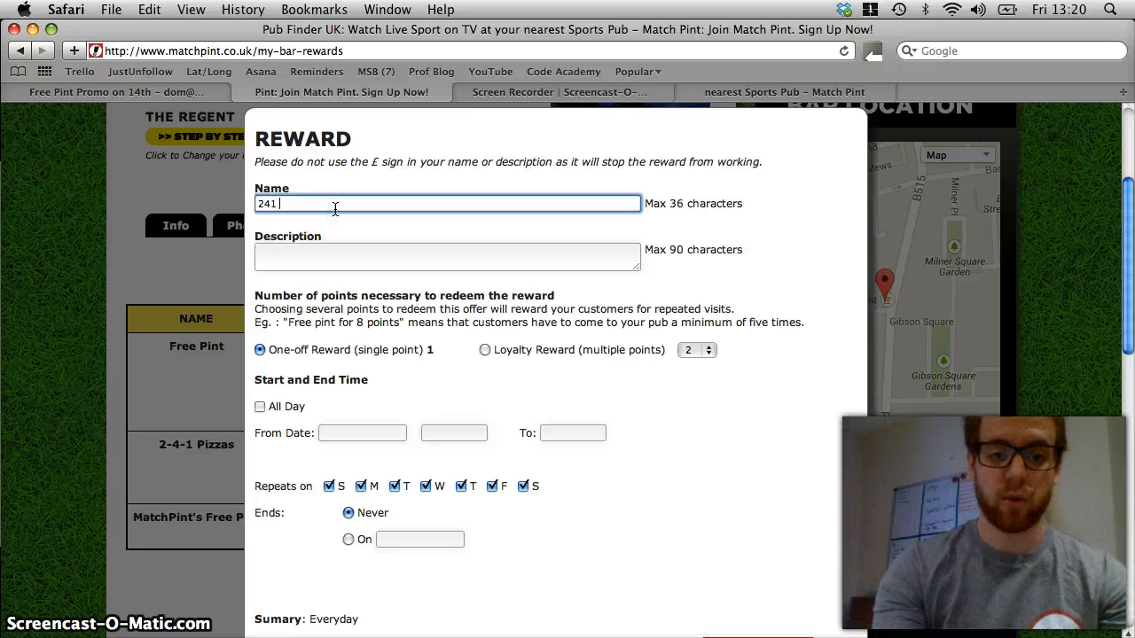
text(Burgers)
click(330, 254)
text(Buy one get one free on burgers at the Regent)
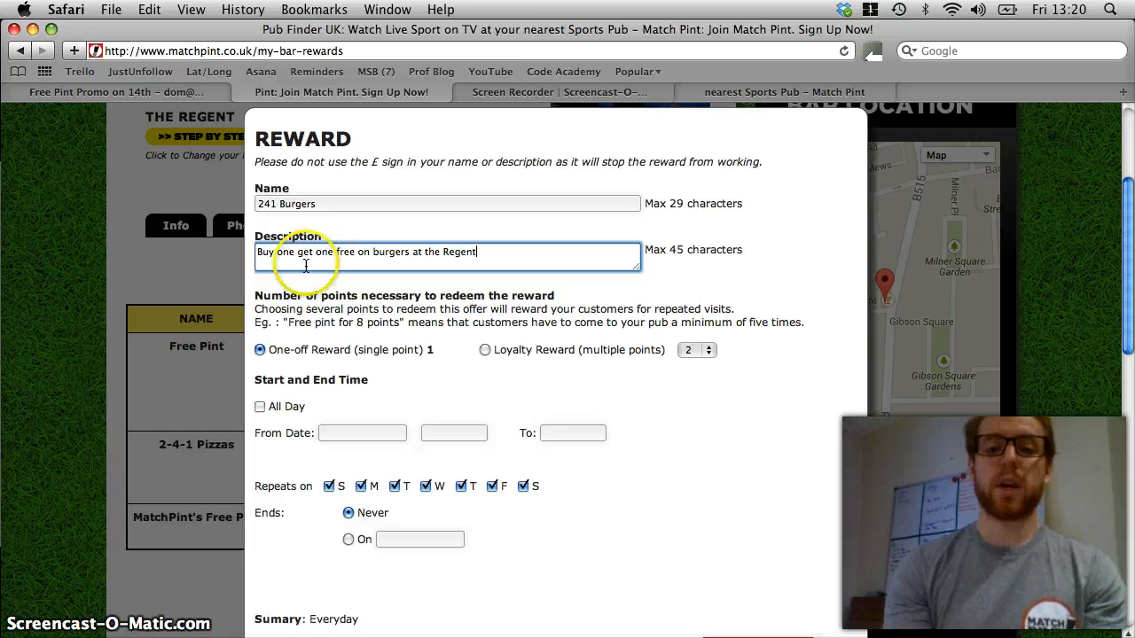
Make the reward valid all day with a start date of 06/12/2013.
scroll(297, 280, down, 2)
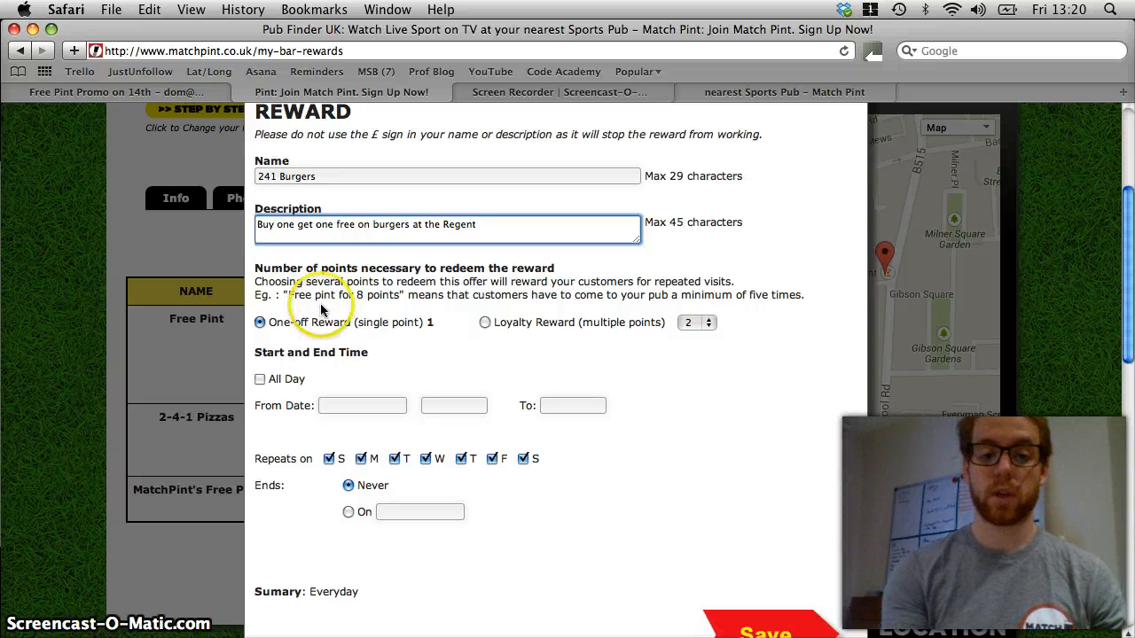
click(262, 379)
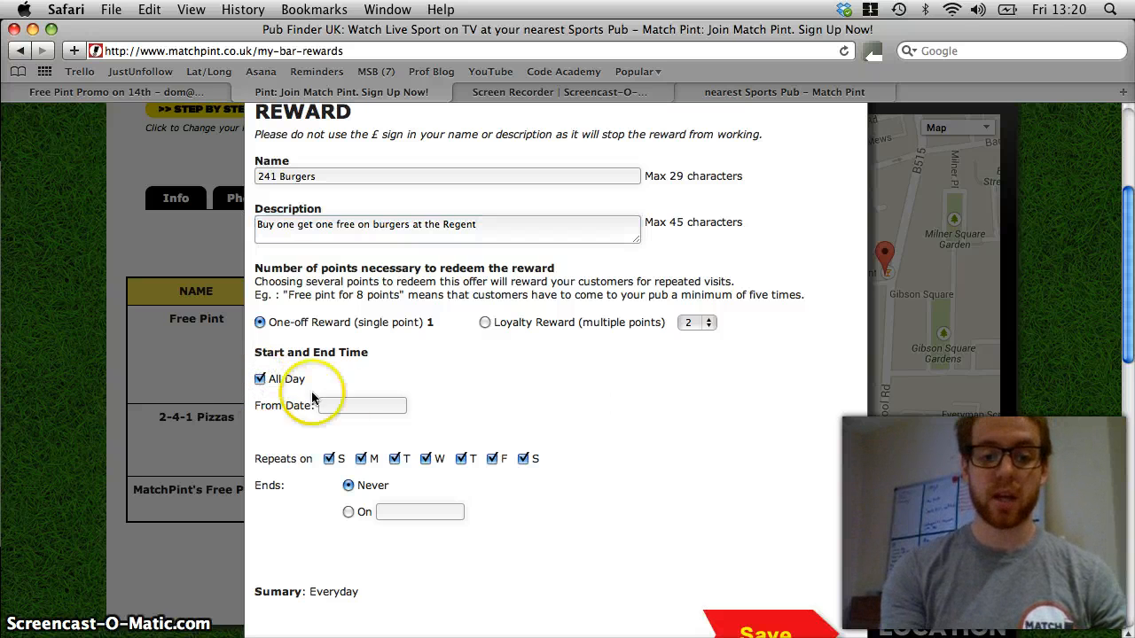
click(359, 405)
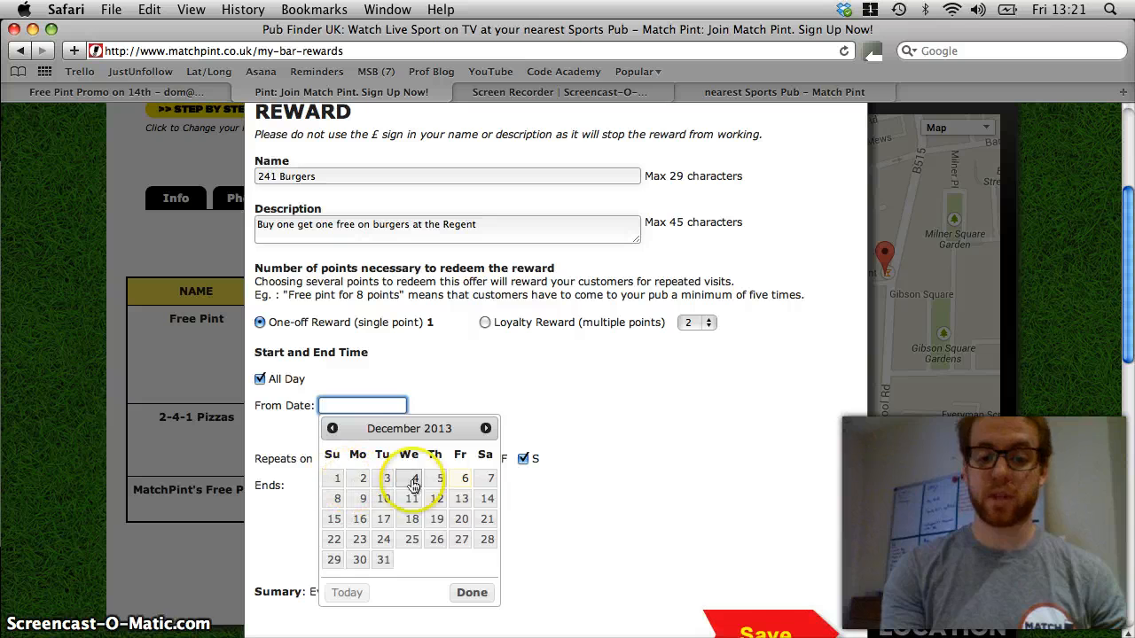
click(457, 483)
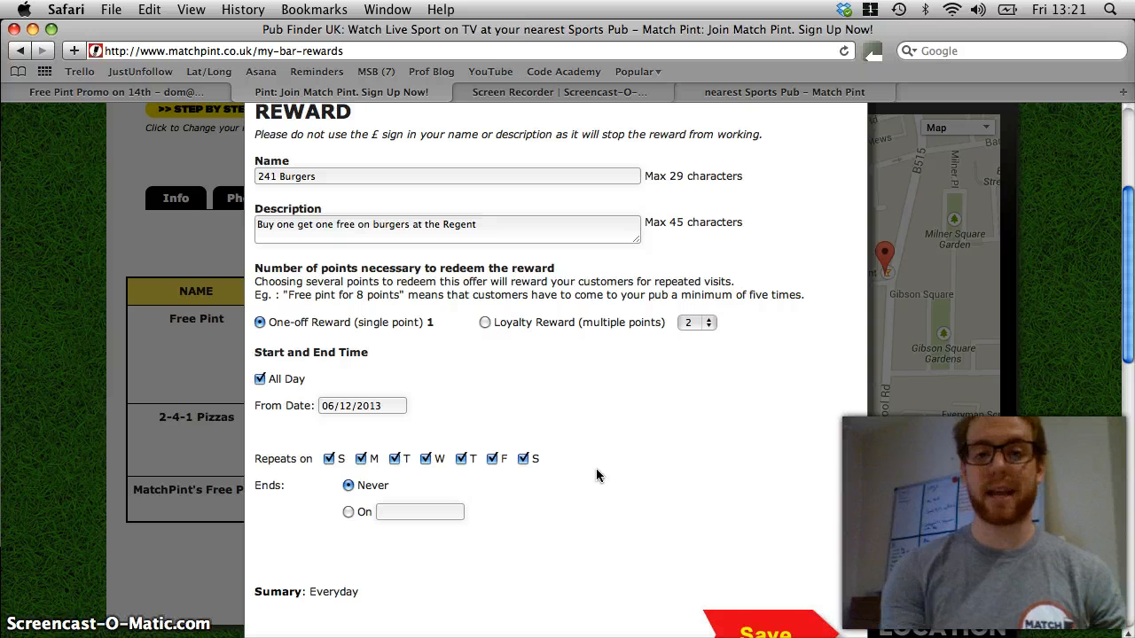
Exclude Tuesday and Wednesday from the repeat days and end the reward on 31/12/2013.
click(394, 461)
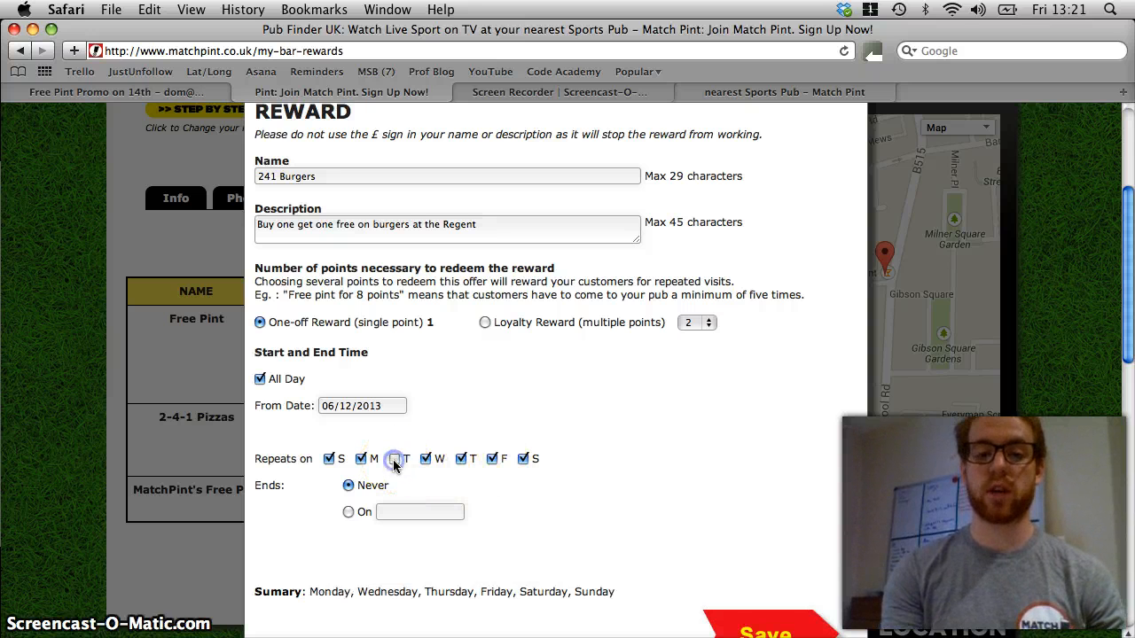
click(425, 461)
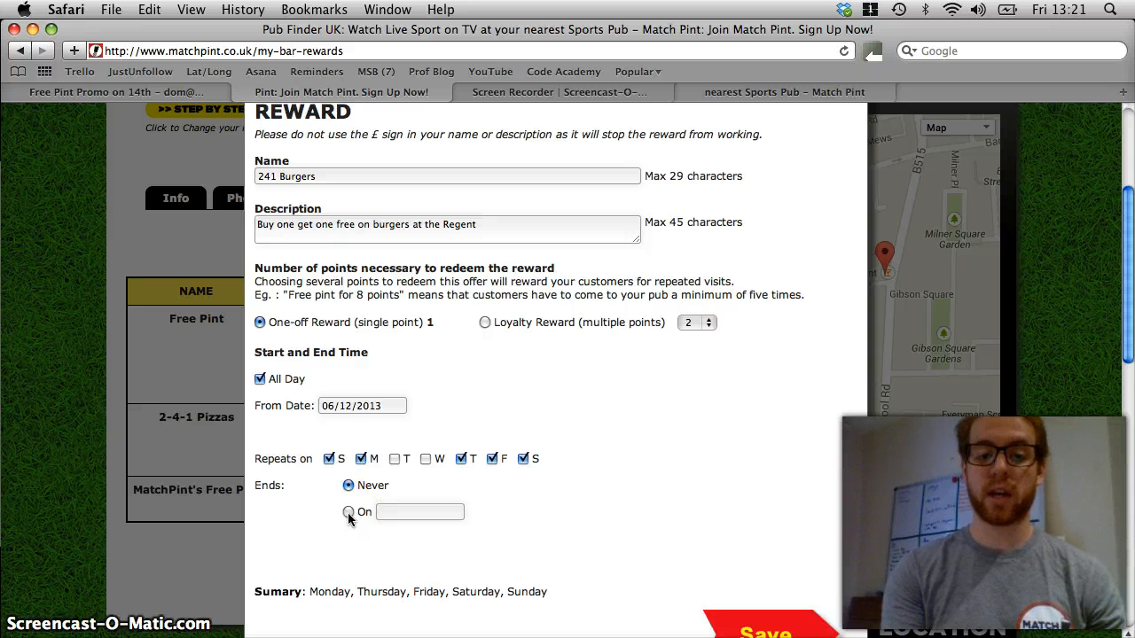
click(443, 513)
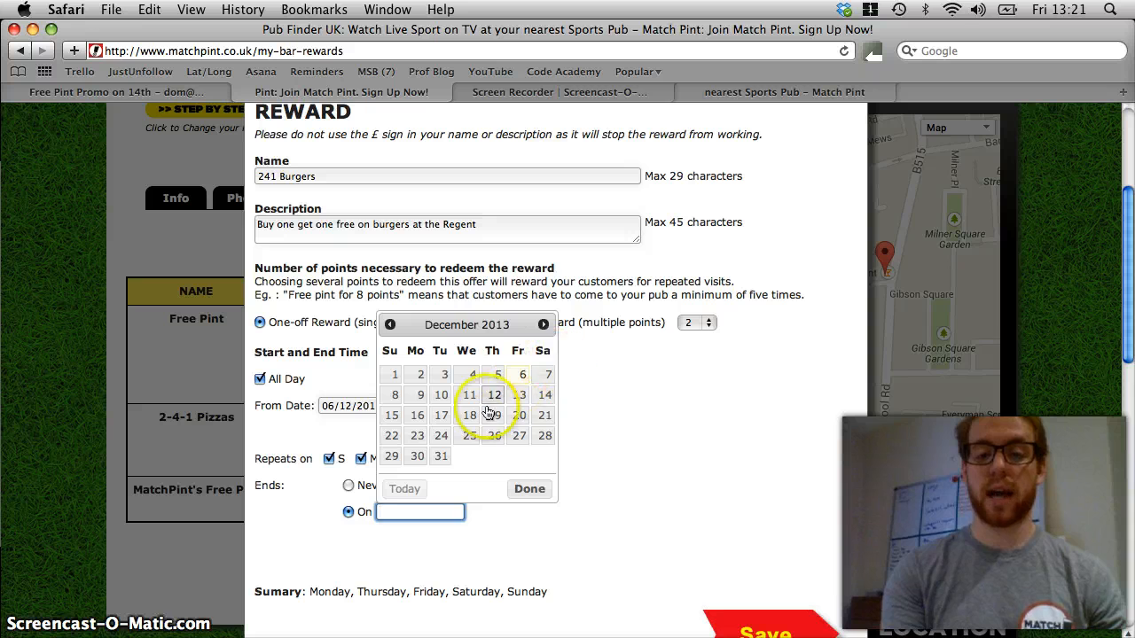
click(440, 455)
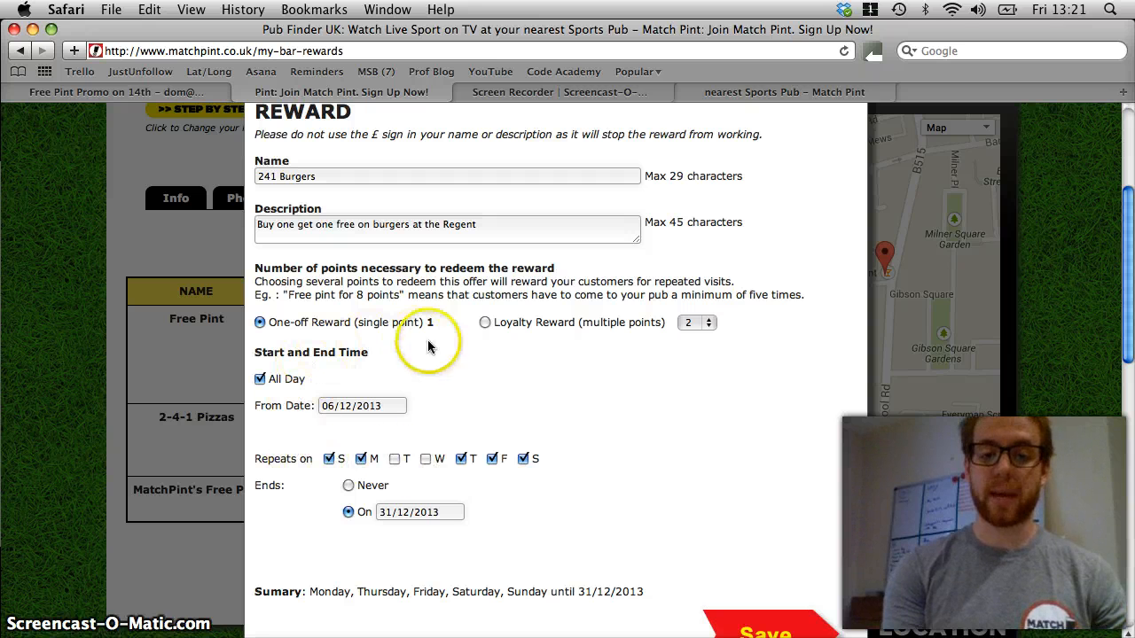
Make it a loyalty reward that requires 8 points to redeem.
click(484, 322)
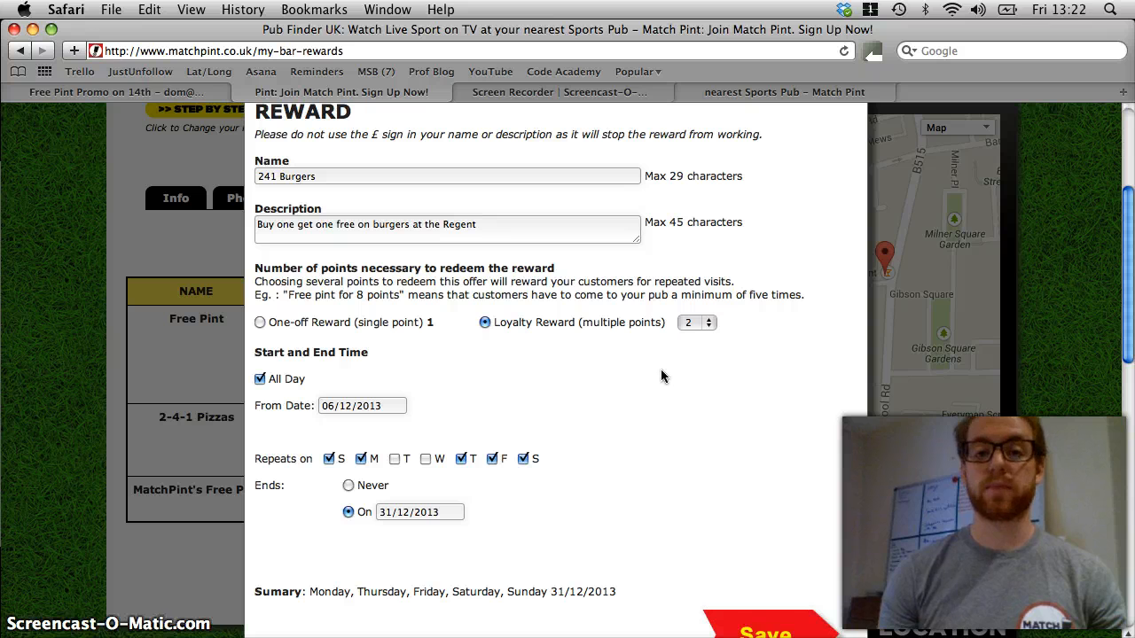
click(696, 323)
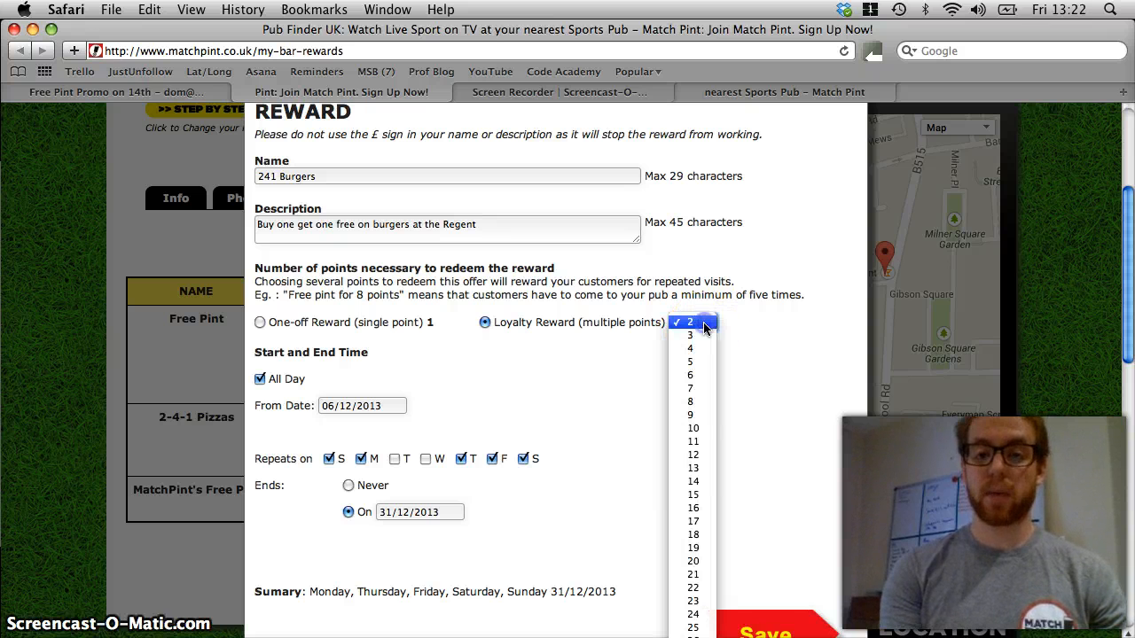
click(687, 402)
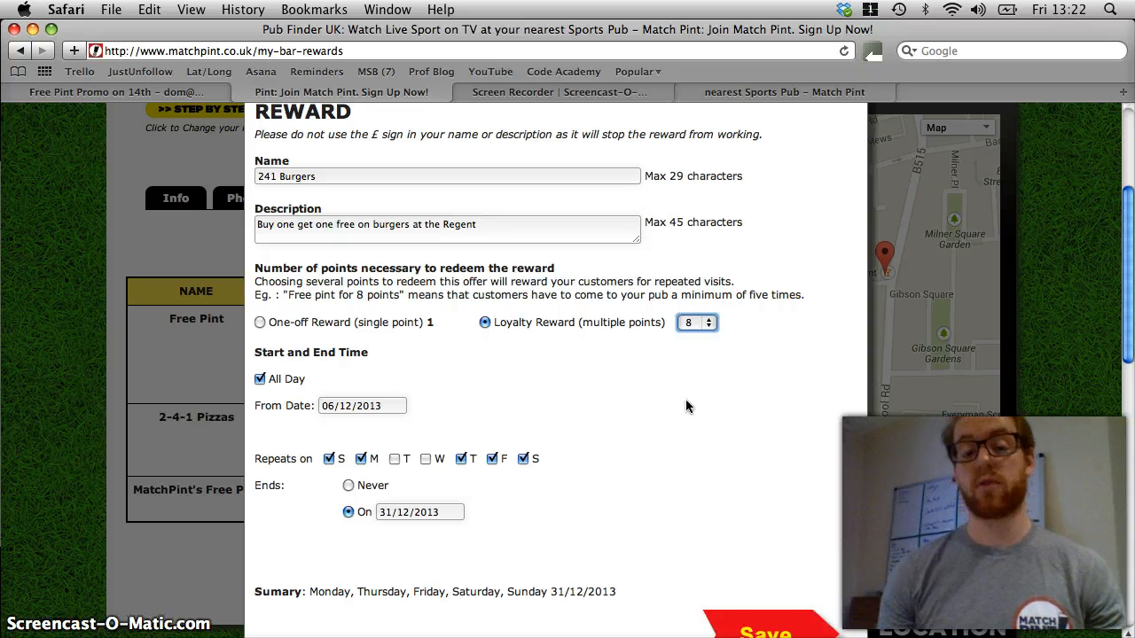
click(710, 326)
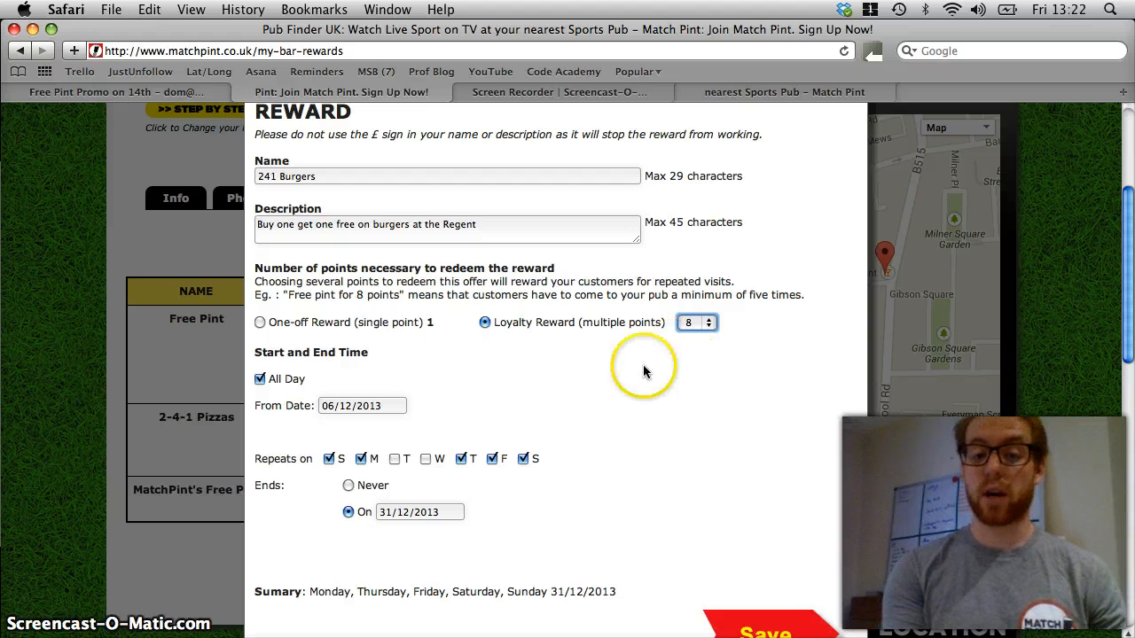
Limit the repeat days to Tuesday and Wednesday and make it a one-off, single-point reward.
click(394, 459)
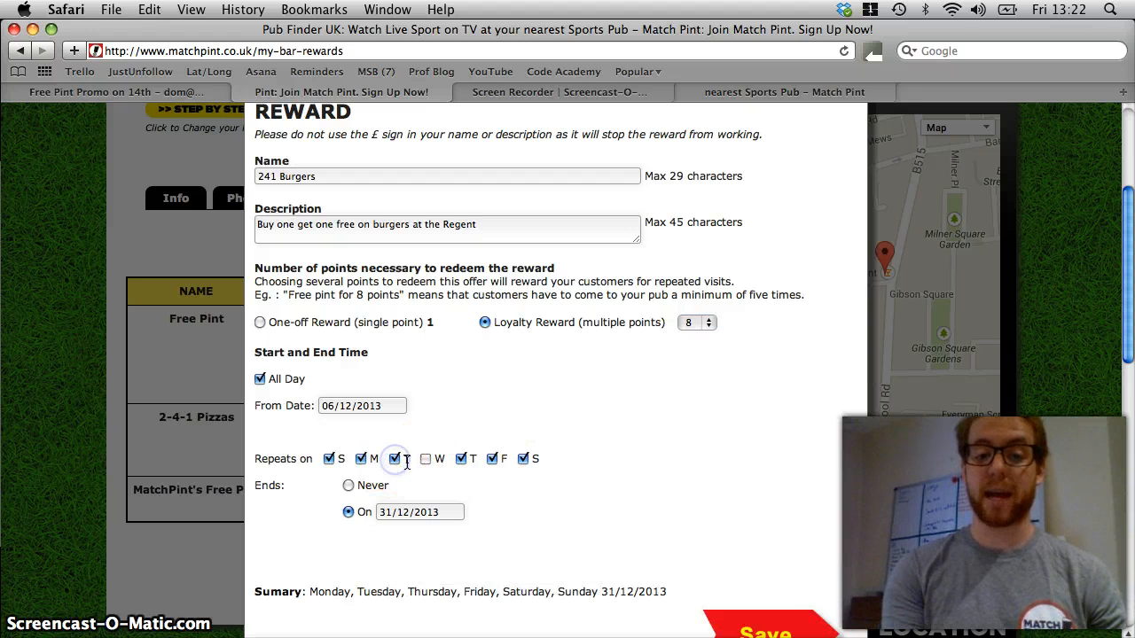
click(426, 459)
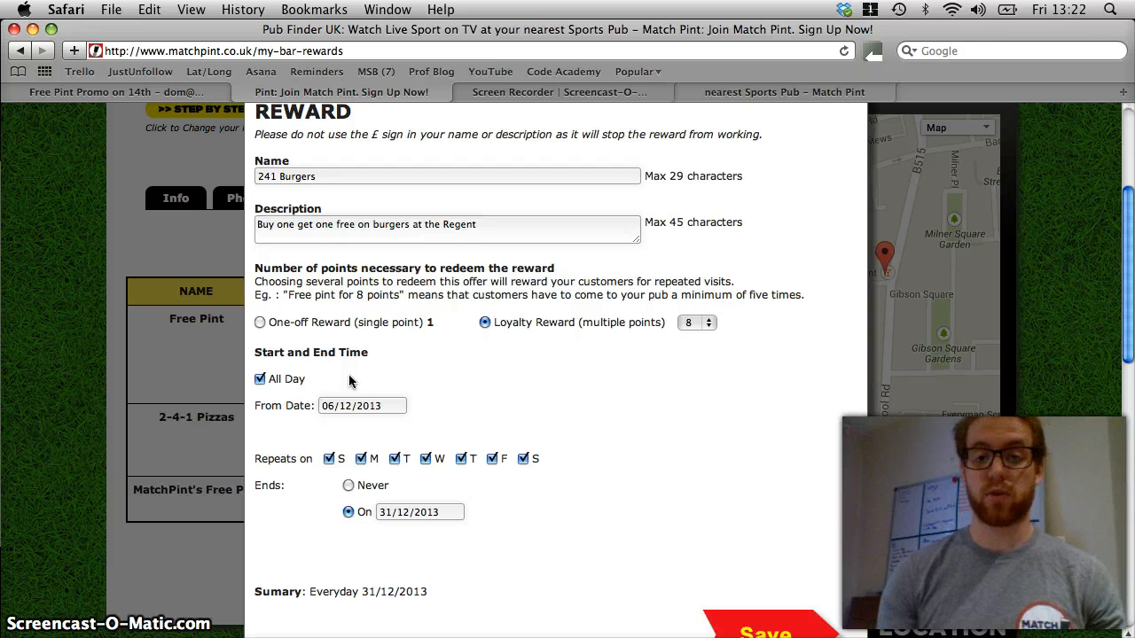
click(329, 461)
click(360, 461)
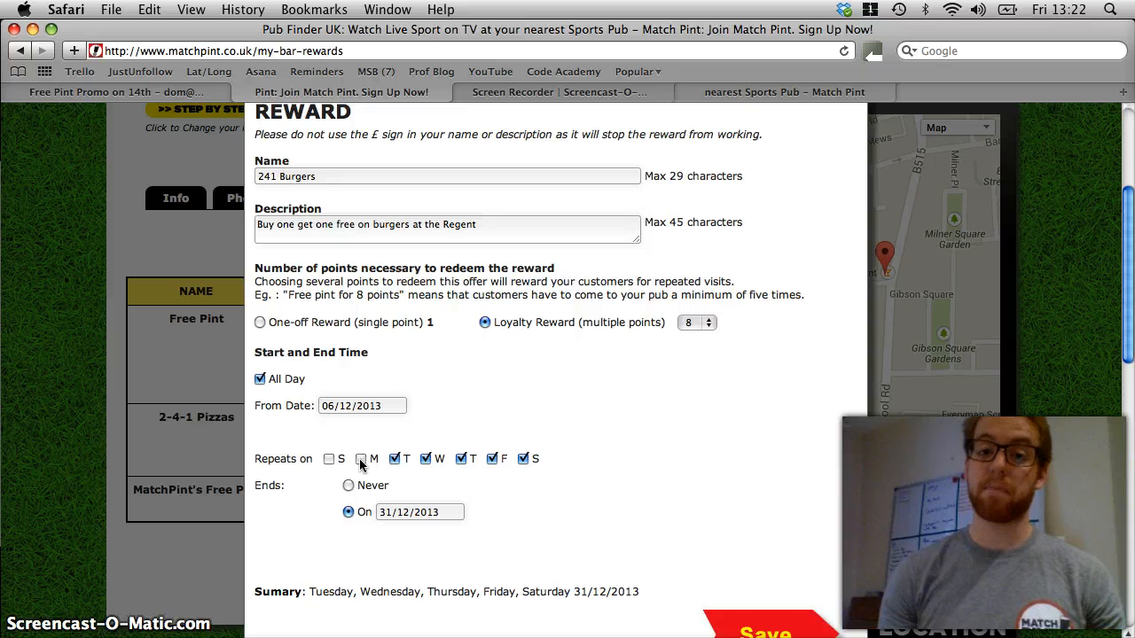
click(462, 459)
click(492, 459)
click(524, 459)
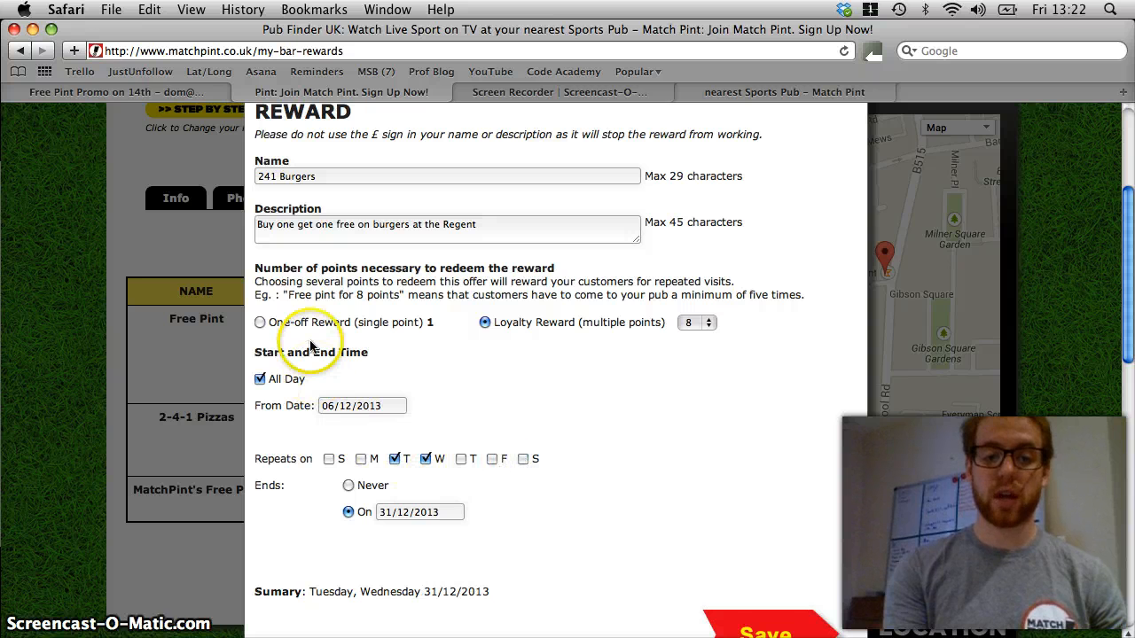
click(259, 323)
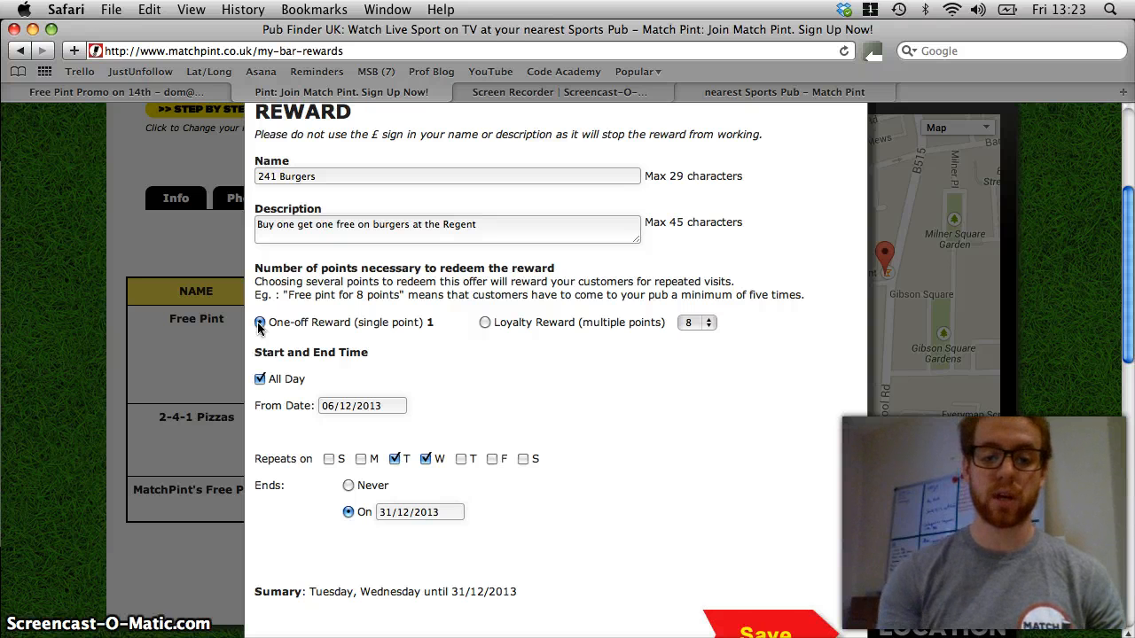
Restrict the reward to 17:00–19:00 instead of all day and set it to never end.
click(261, 381)
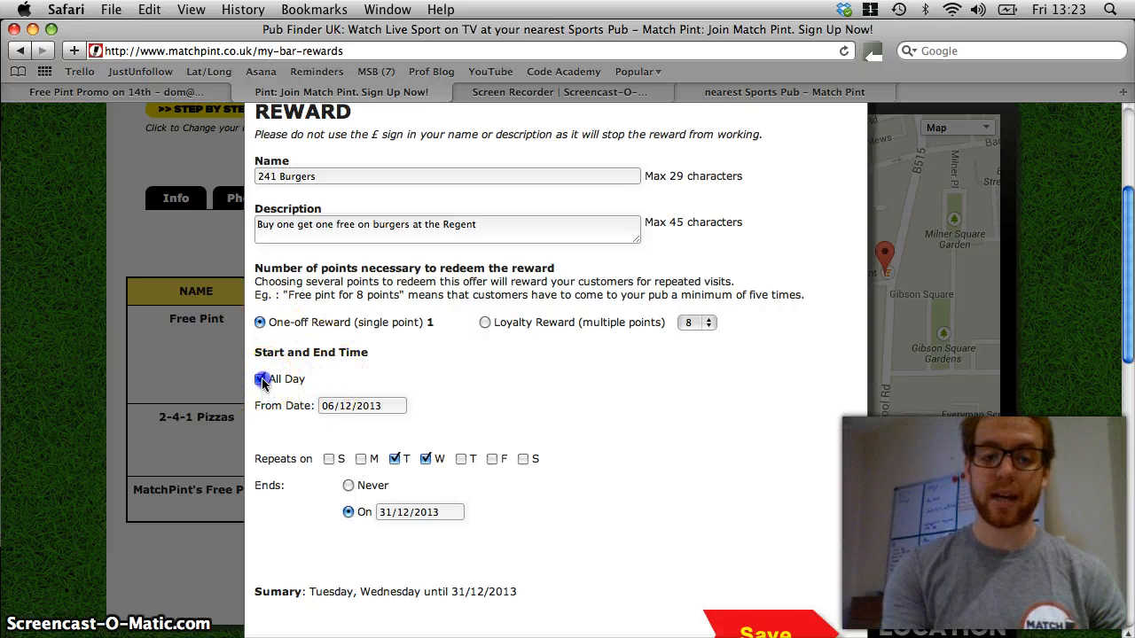
click(590, 408)
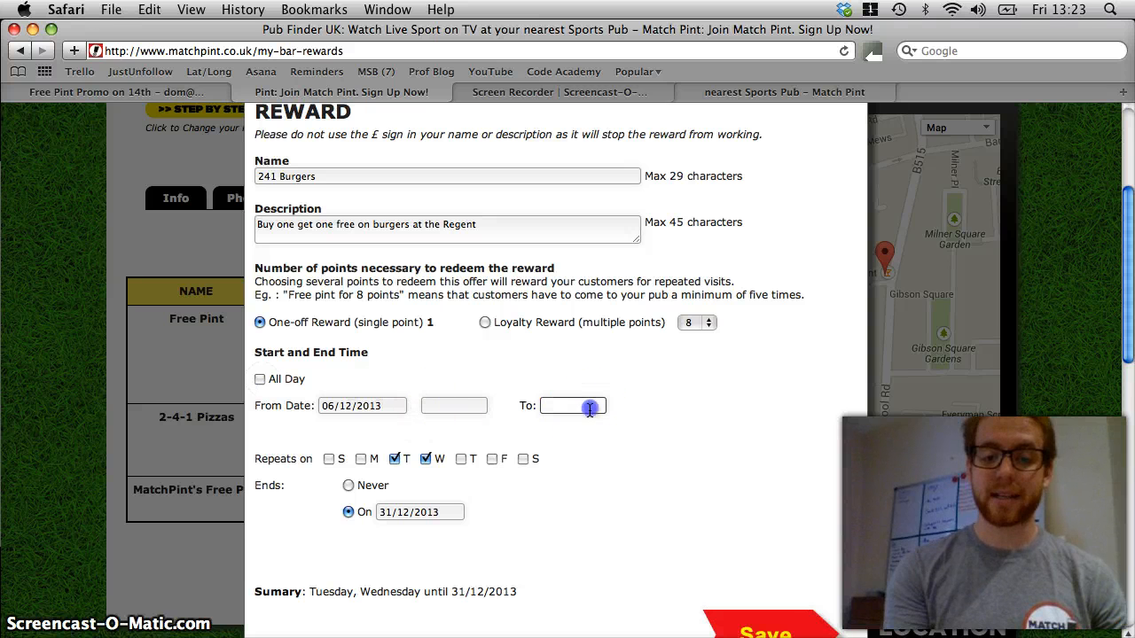
text(19:00)
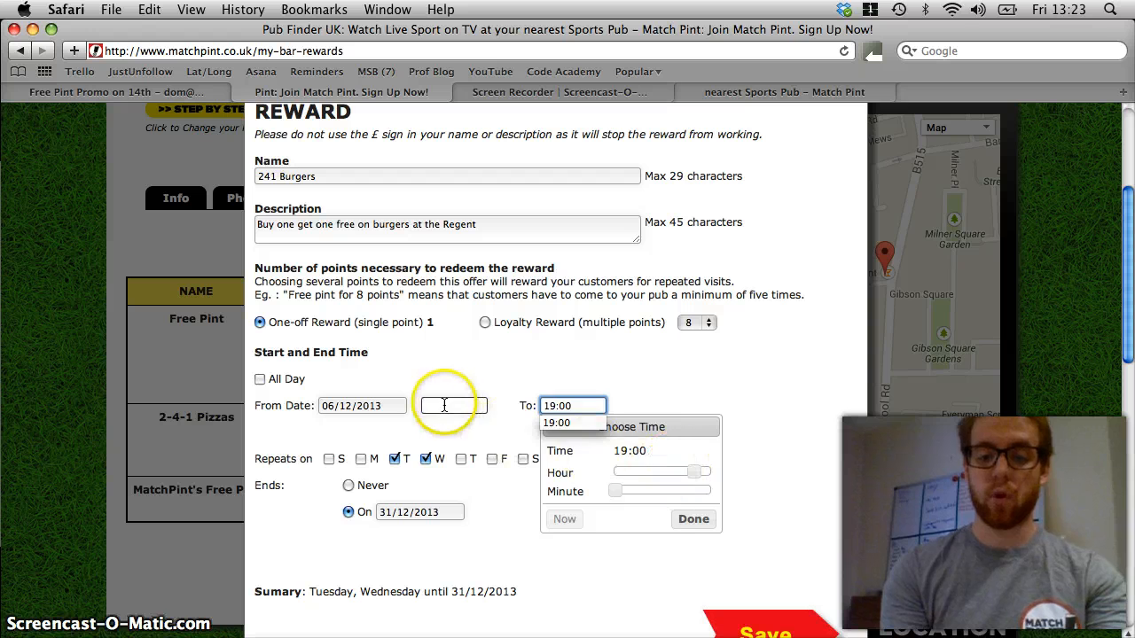
click(445, 405)
text(17:00)
click(648, 426)
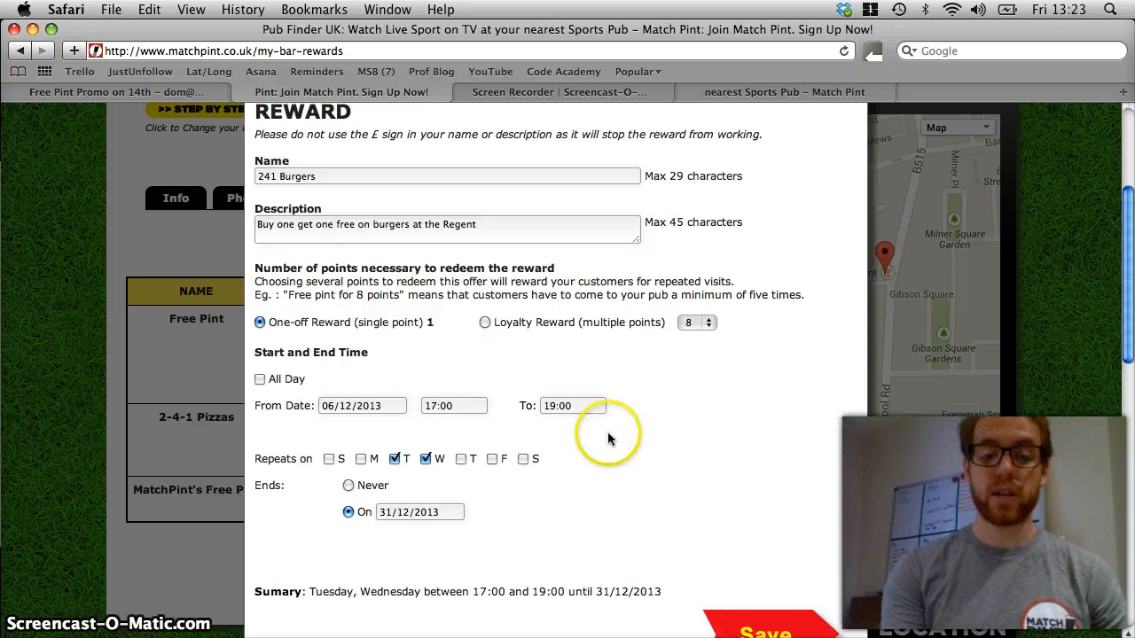
click(349, 493)
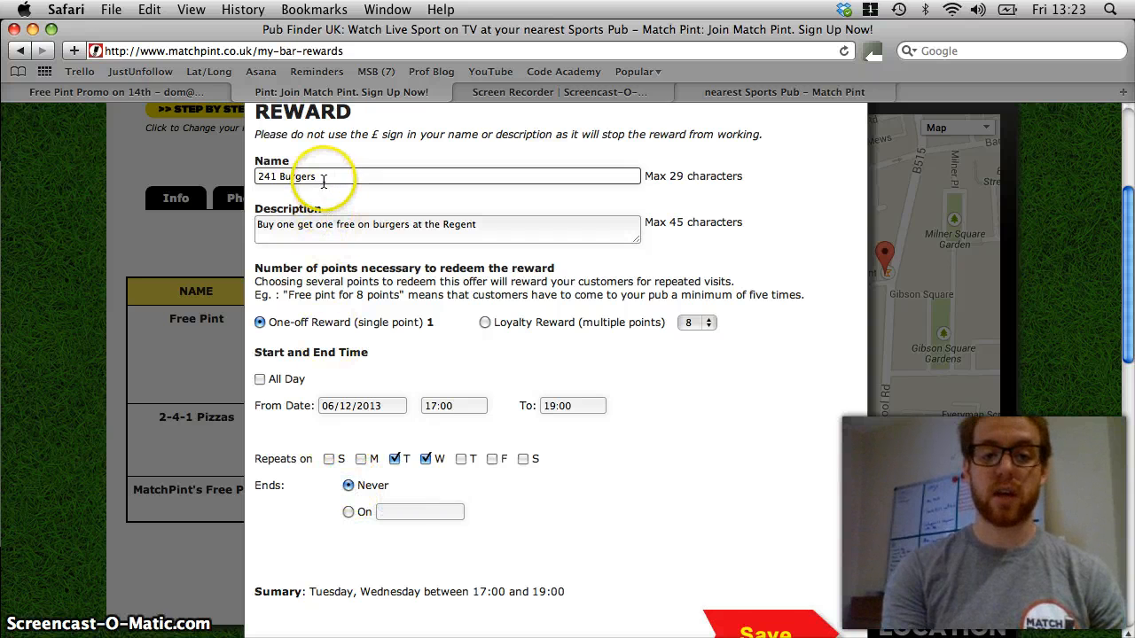
Try "Free pint" and "VIP" as alternative names for the reward.
drag(321, 177, 251, 175)
text(Free pint with a b)
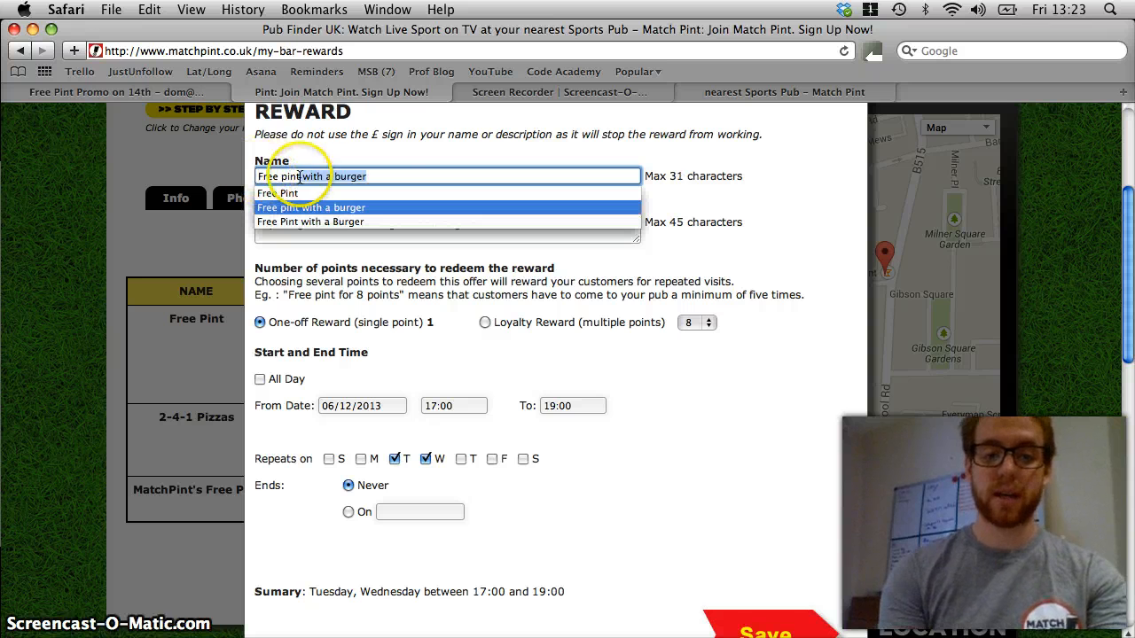
drag(388, 176, 237, 174)
key(BackSpace)
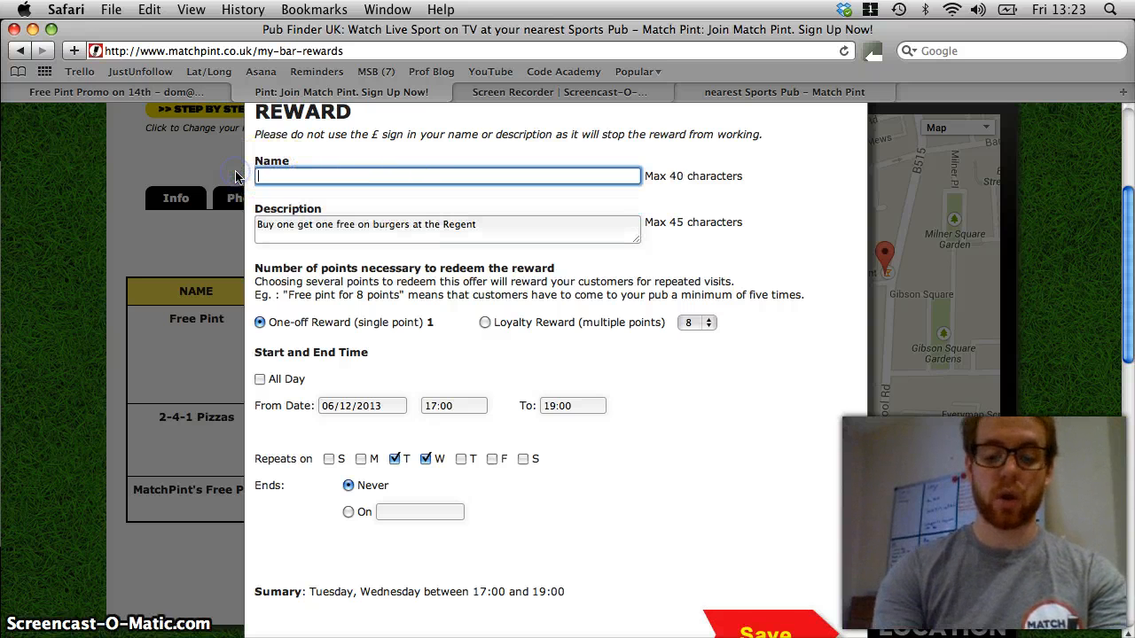
text(VIP Seating)
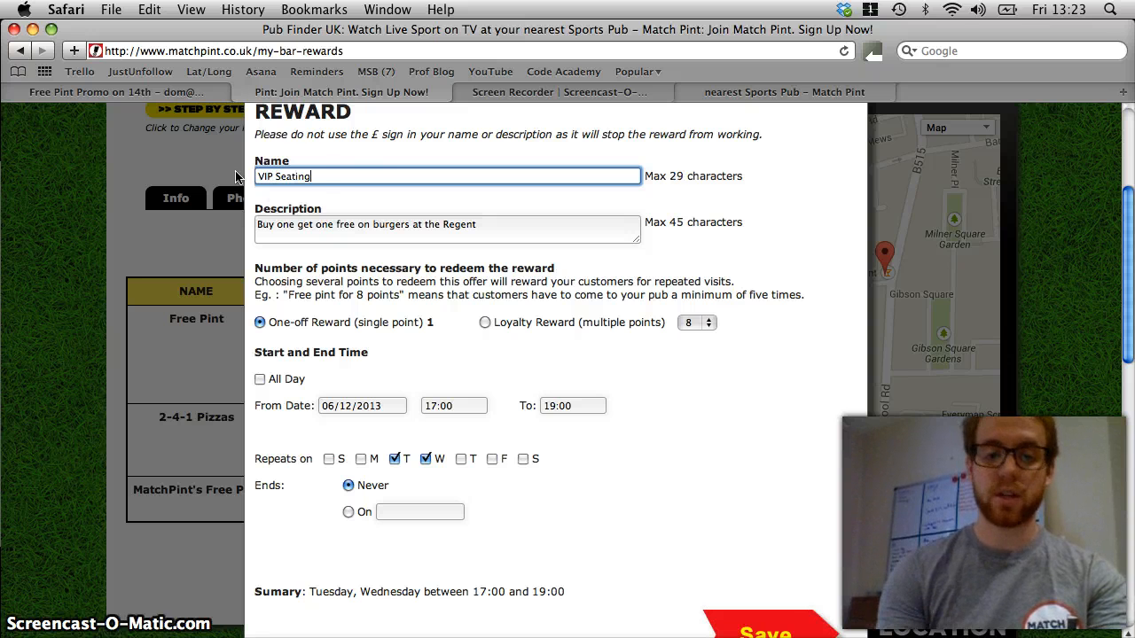
Rename the reward "241 Burger" and save it.
drag(306, 177, 245, 173)
text(241 Burger)
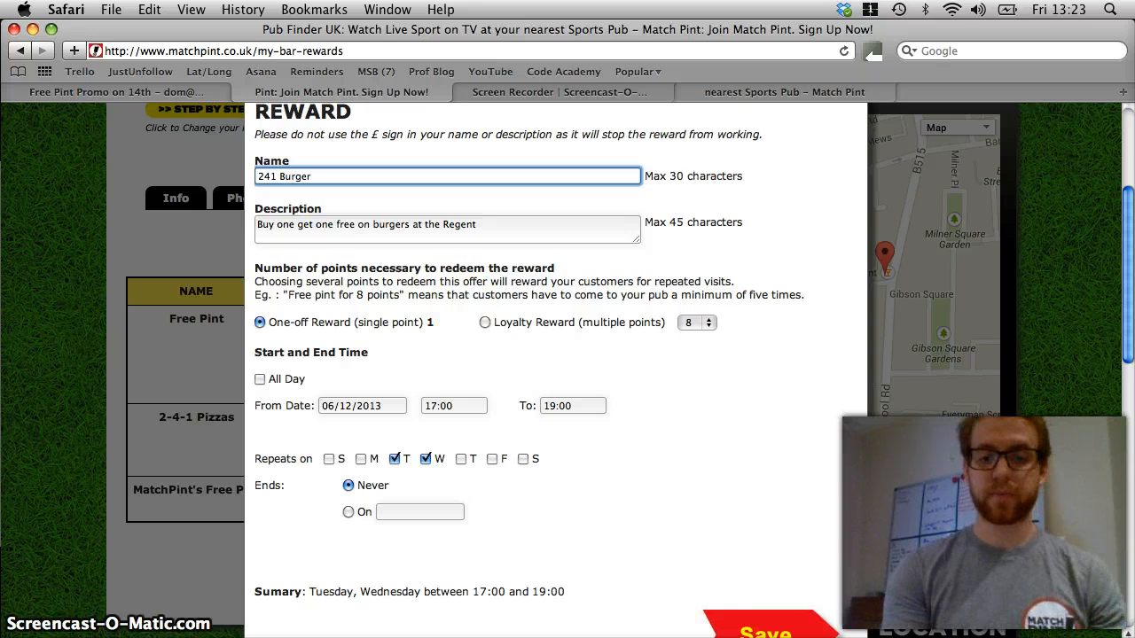
scroll(758, 604, down, 2)
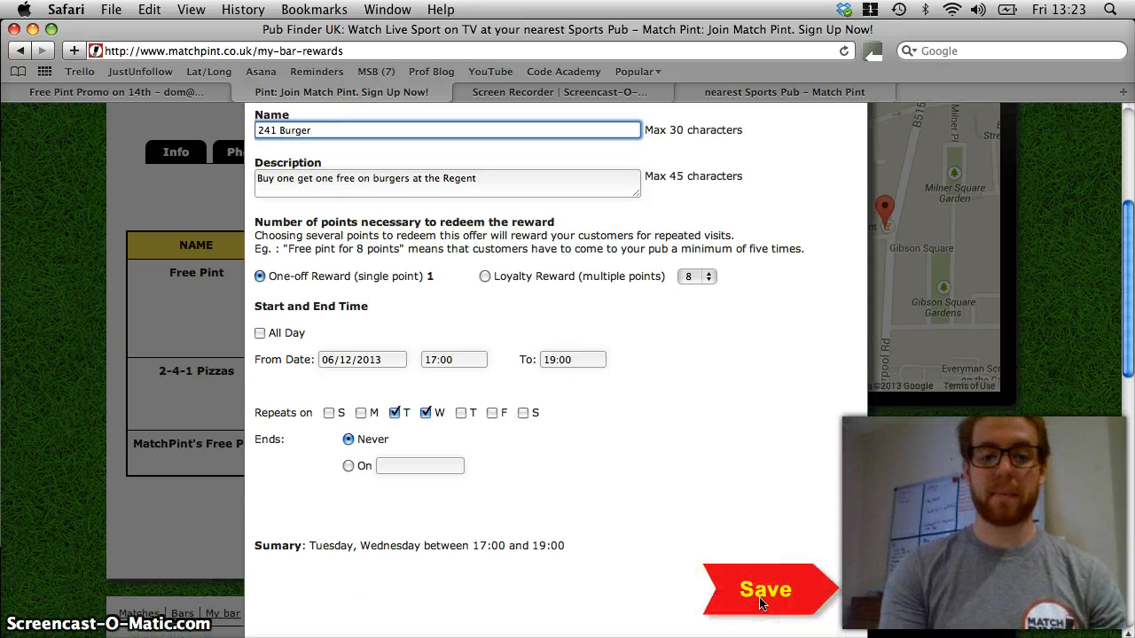
click(763, 594)
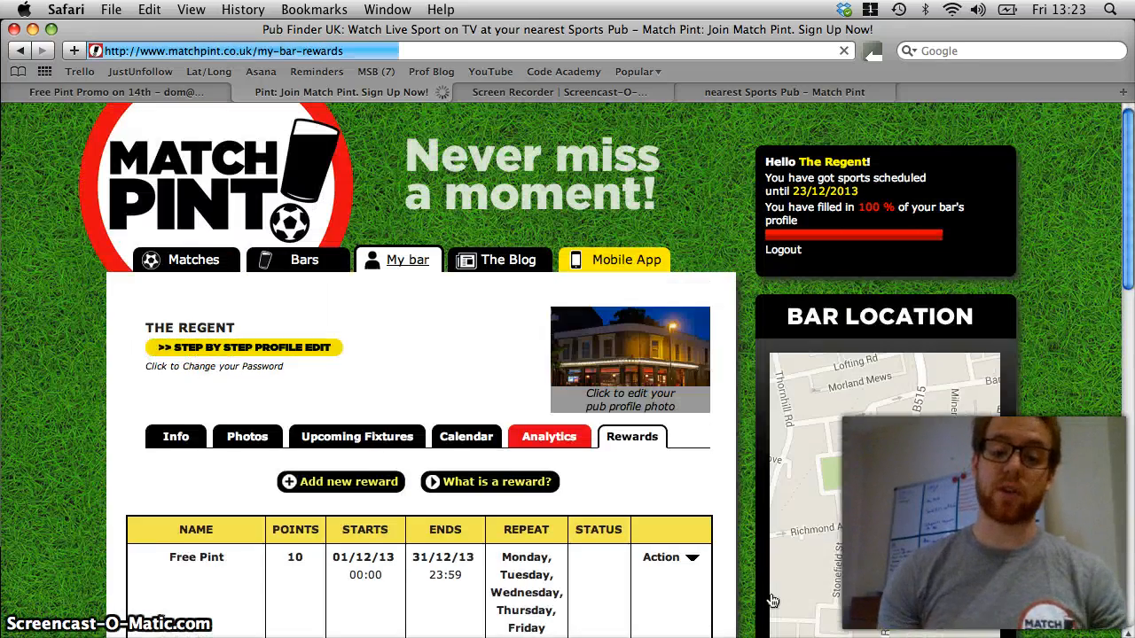
Show the redemption details of the 2-4-1 Pizzas reward and the actions available for it.
scroll(754, 590, down, 5)
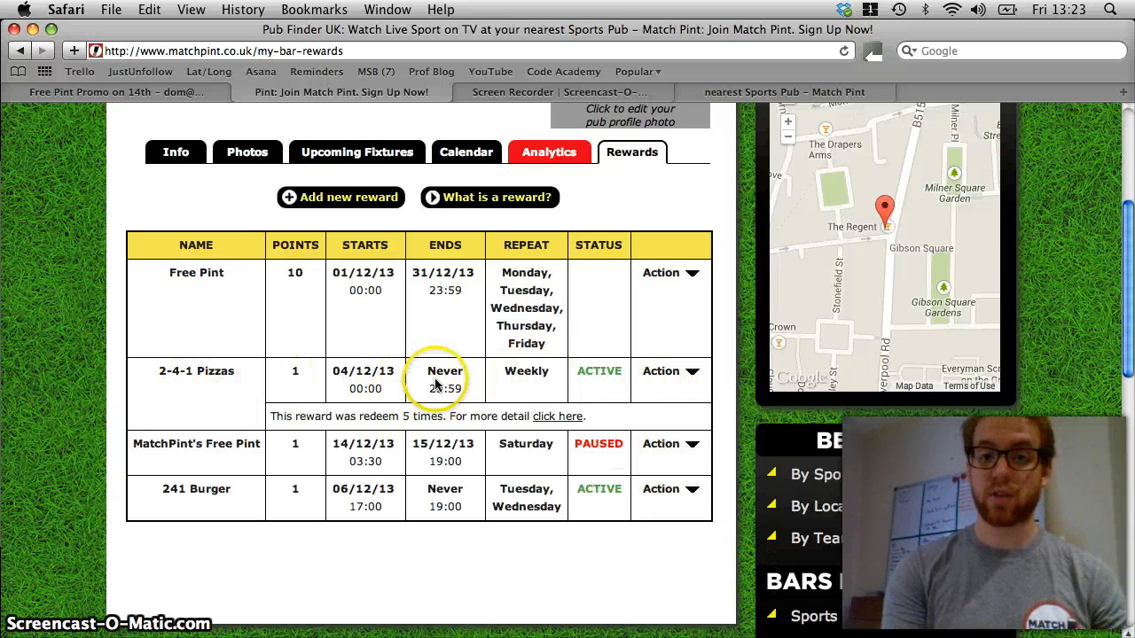
click(555, 416)
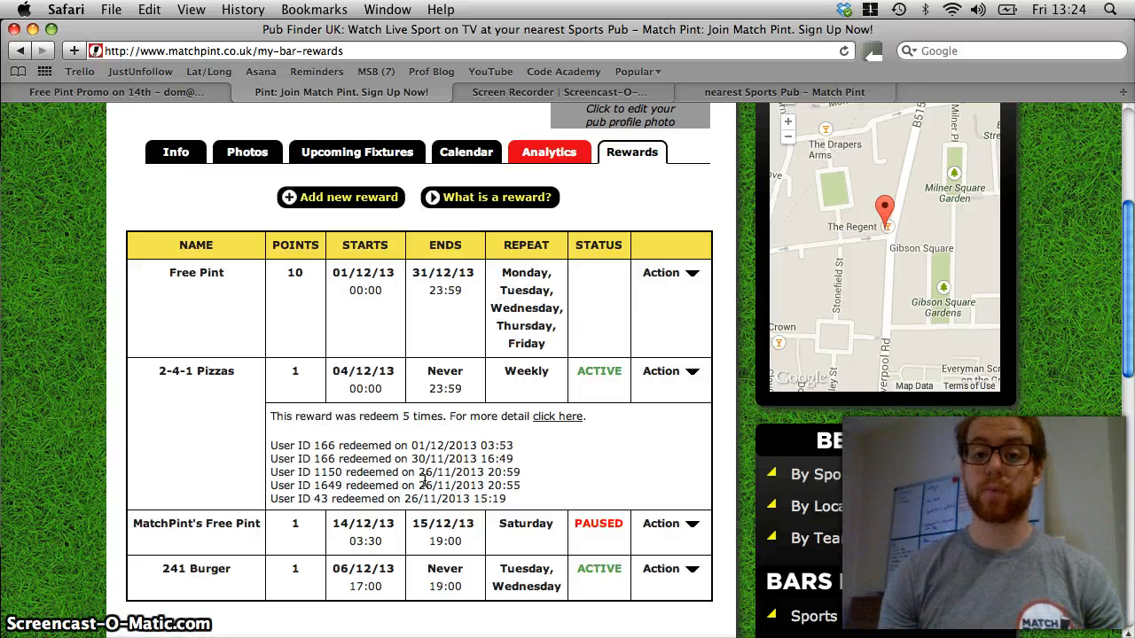
click(664, 371)
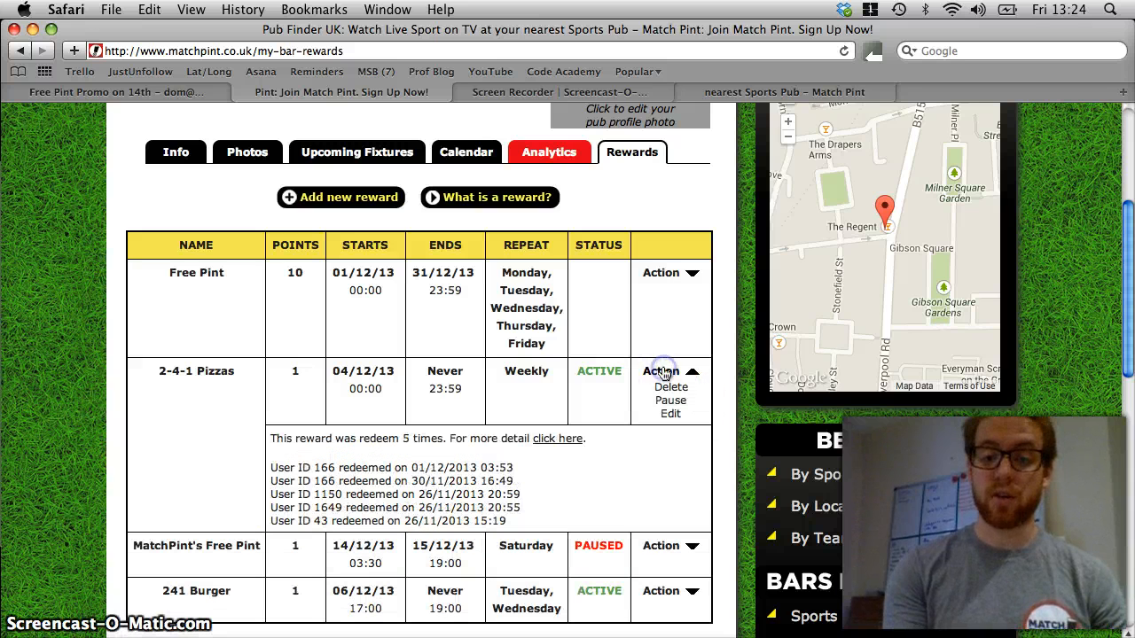